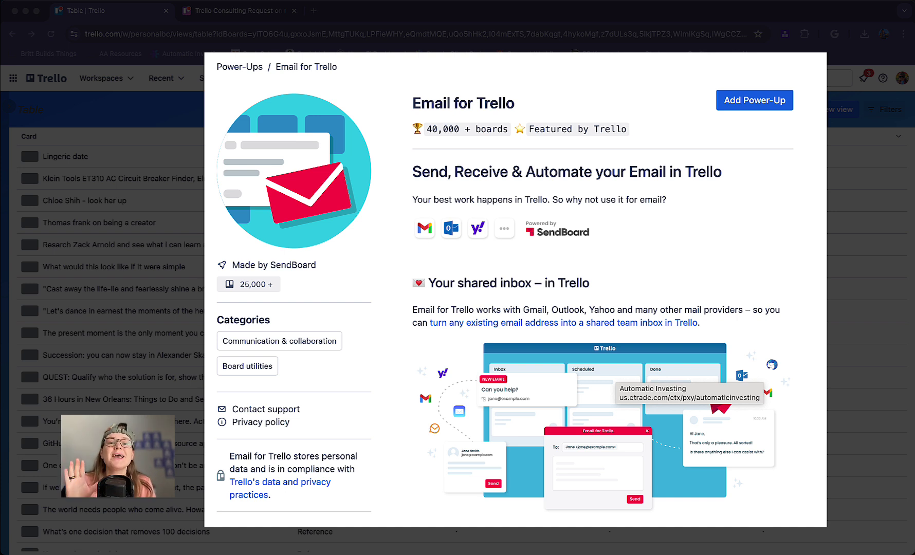
# Dismiss the Email for Trello Power-Up details to return to the workspace card Table.
pyautogui.press('Escape')
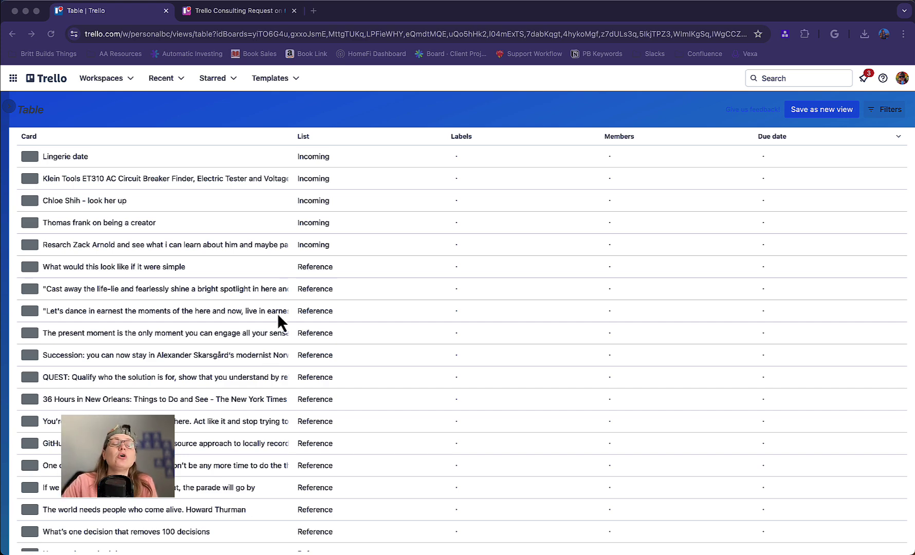
# Review the table's filter options and the 20 selected boards, then close the panel.
pyautogui.scroll(-1, 278, 314)
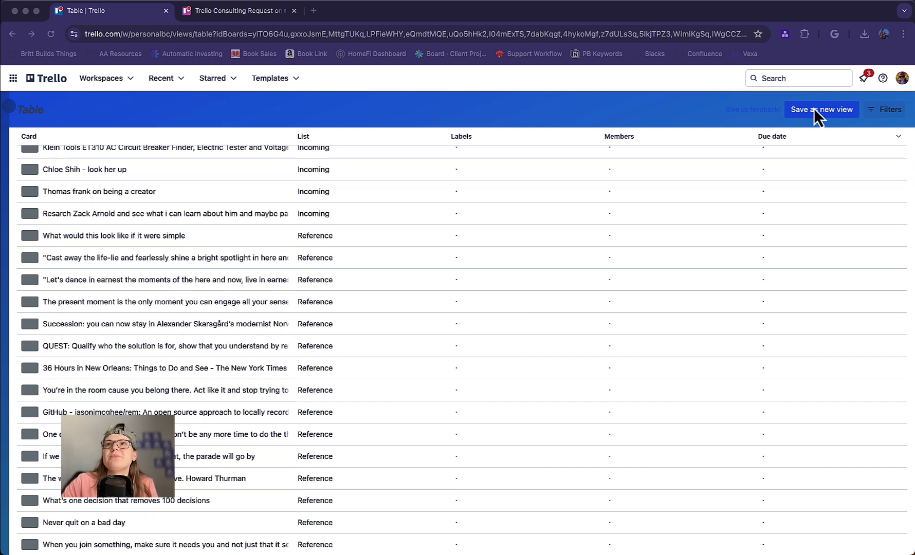
pyautogui.click(889, 110)
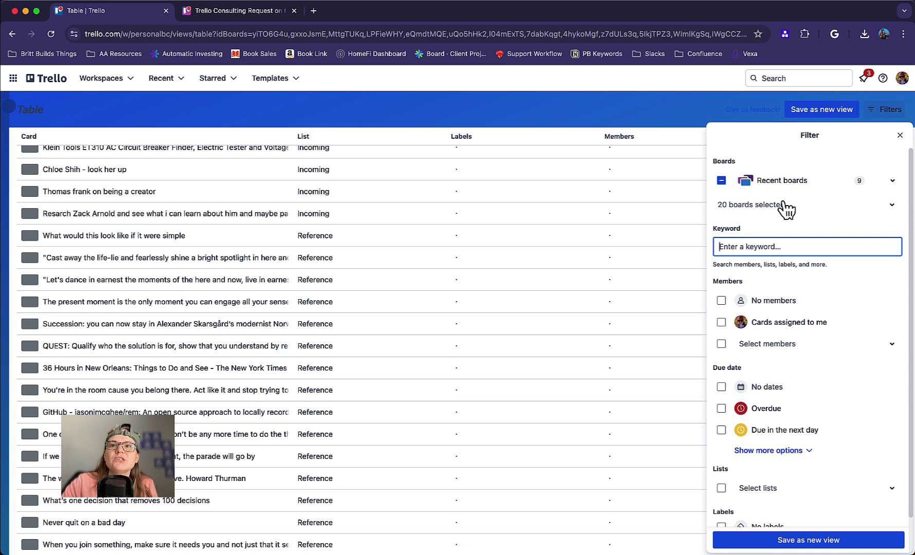
pyautogui.scroll(-1, 769, 451)
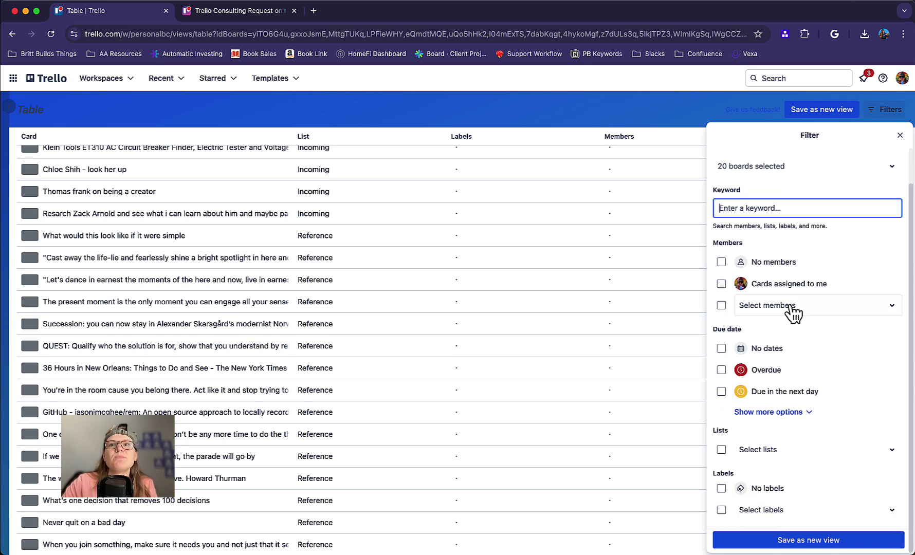
pyautogui.click(761, 172)
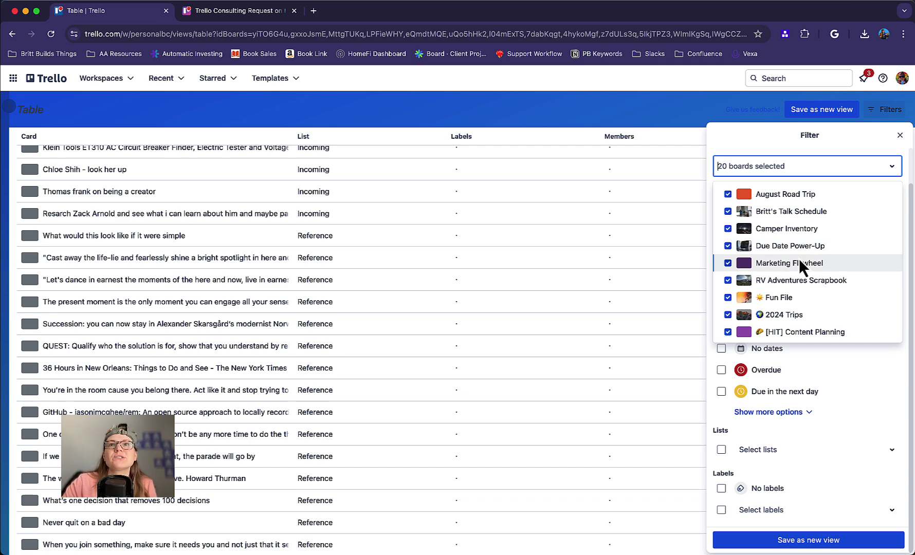
pyautogui.click(464, 235)
pyautogui.click(391, 111)
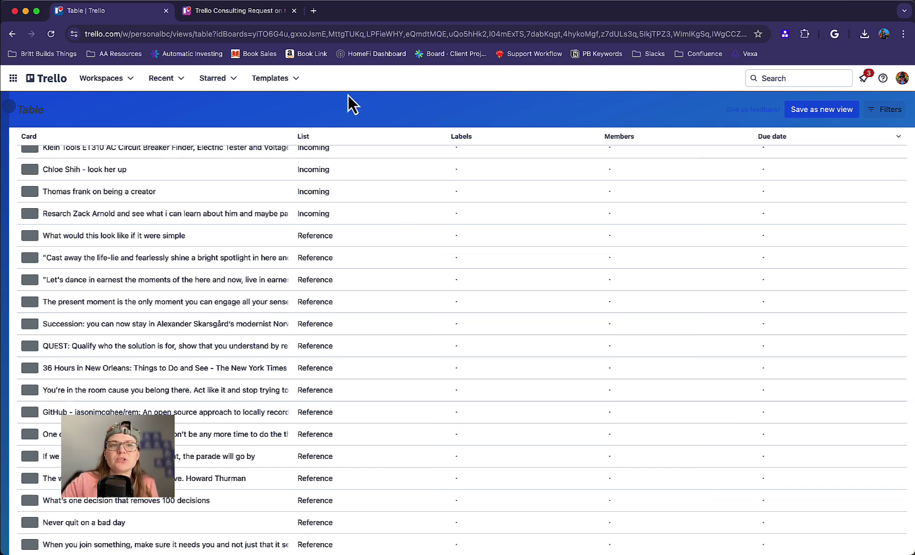
# Expand the workspace sidebar and begin a new workspace view, leaving Table chosen over Calendar.
pyautogui.click(10, 112)
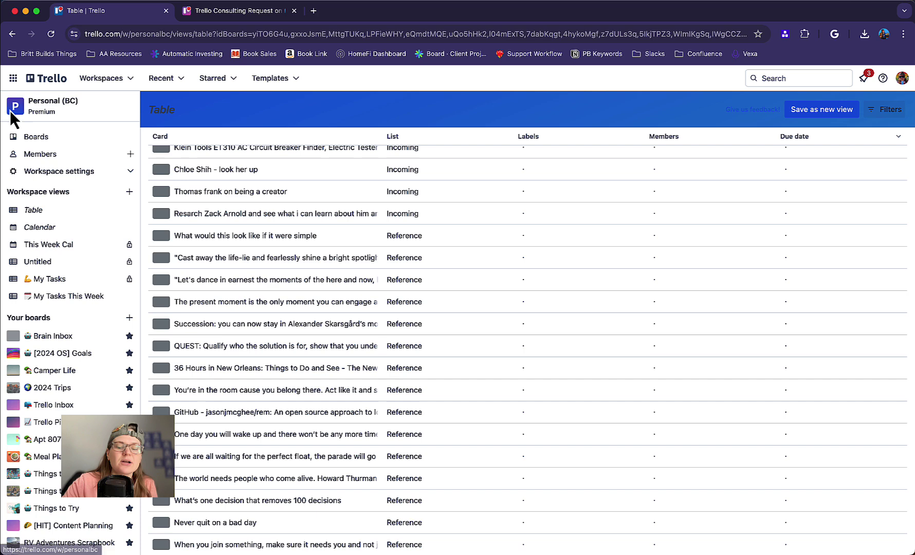
pyautogui.press('[')
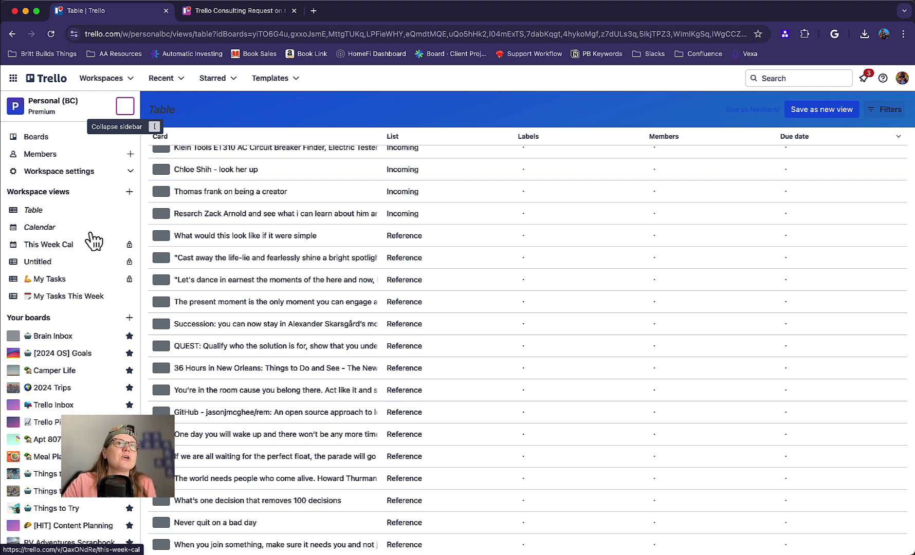
pyautogui.click(130, 191)
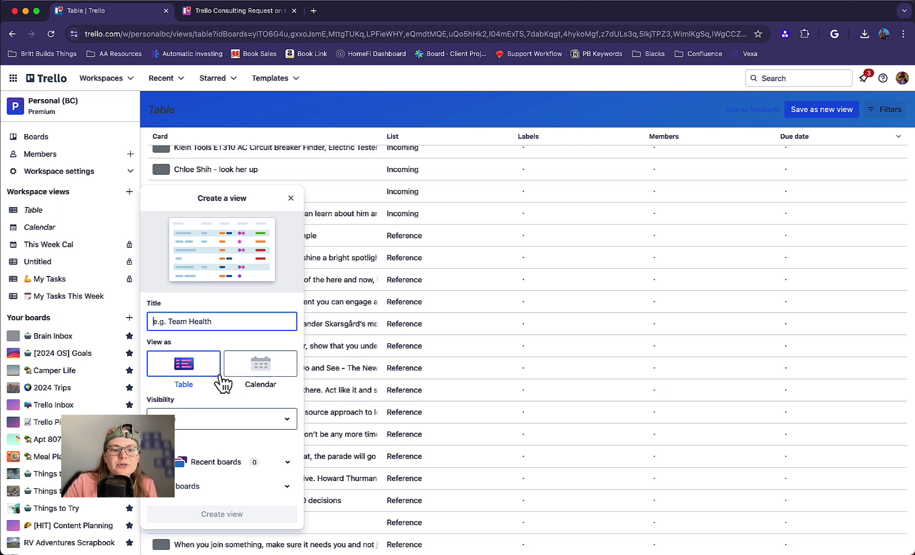
pyautogui.click(284, 367)
pyautogui.click(212, 372)
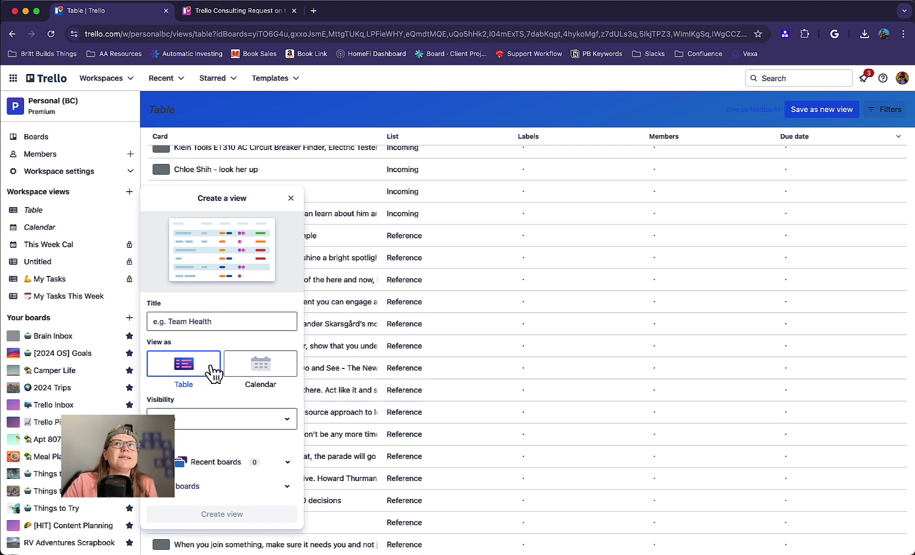
# Look over My Tasks, then open the workspace Calendar for the week of Jul 21–27.
pyautogui.click(46, 282)
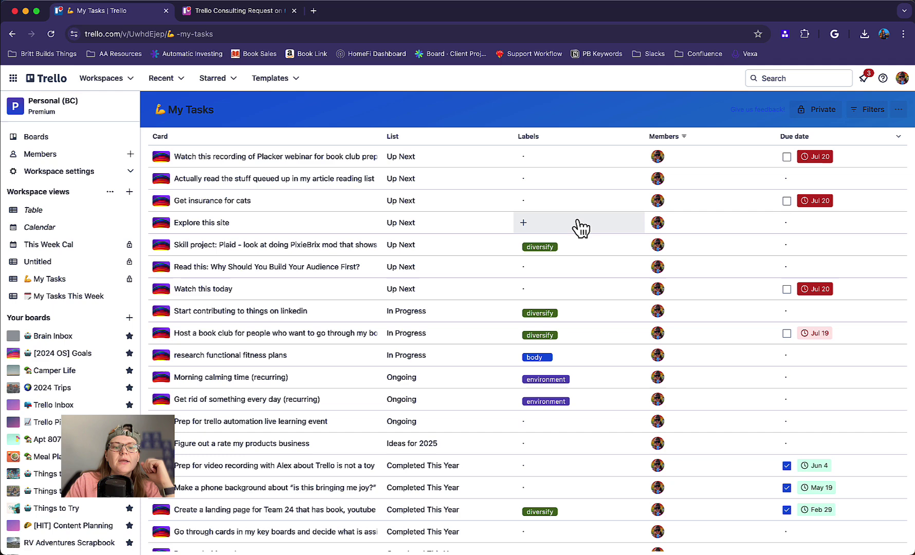
pyautogui.click(49, 229)
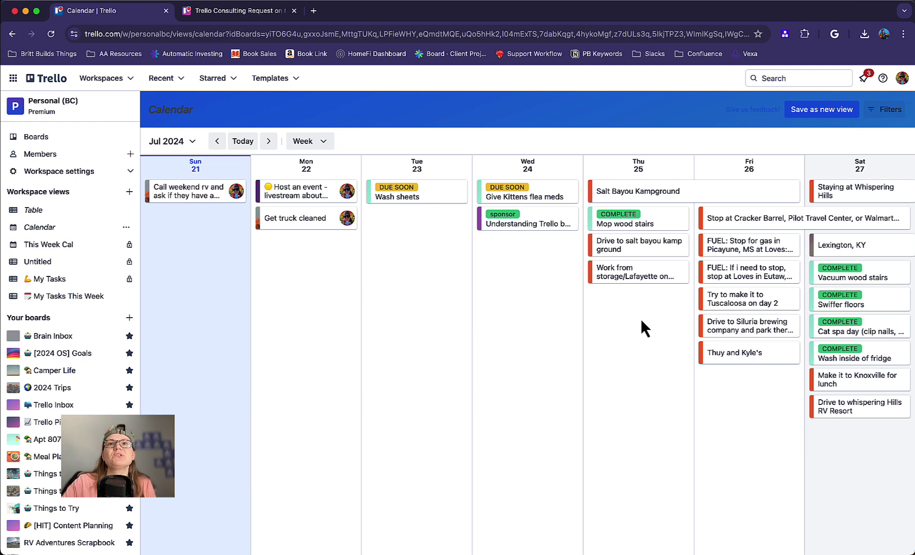
# Scroll the calendar ahead to next week and back to July 21–27.
pyautogui.hscroll(3, 540, 293)
pyautogui.hscroll(-3, 468, 266)
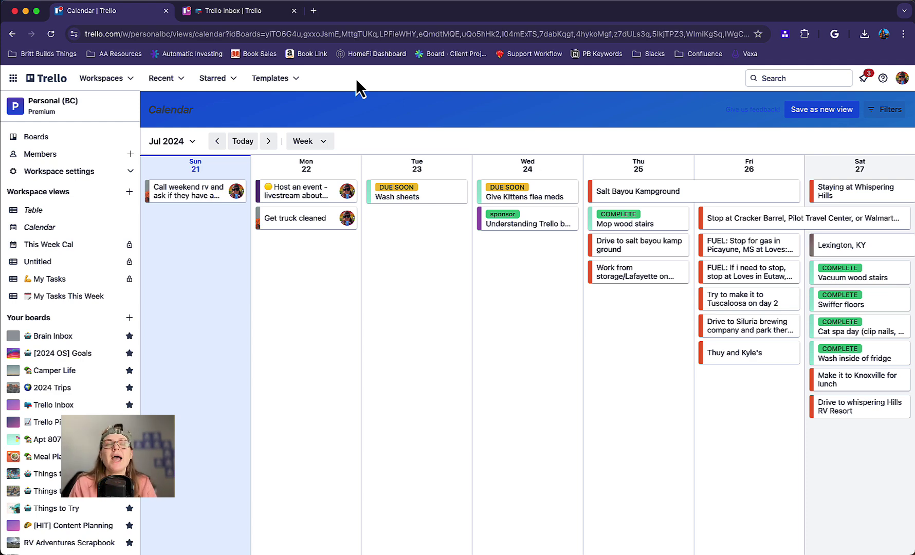
# On the Trello Inbox board, open the Trello Consulting Request card and peek at Labels and Checklist.
pyautogui.click(256, 15)
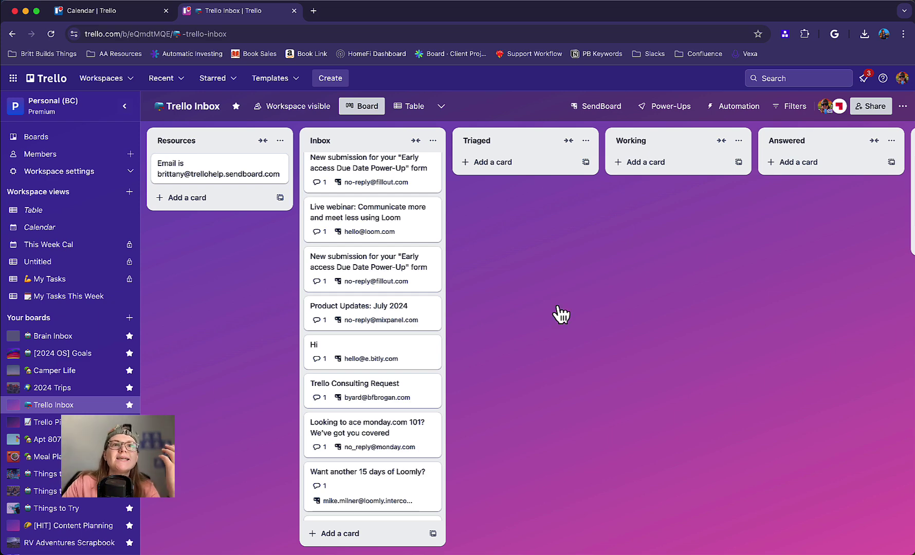
pyautogui.click(390, 389)
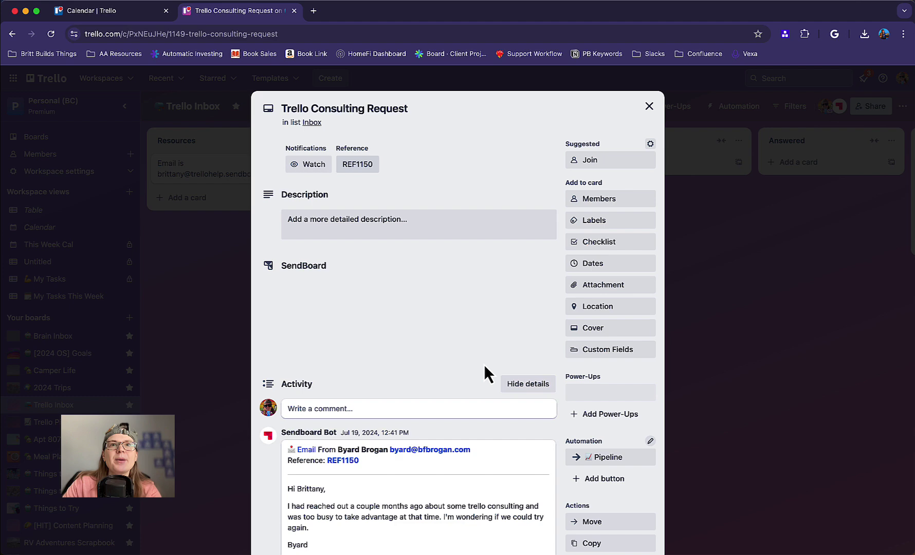
pyautogui.scroll(-5, 484, 367)
pyautogui.scroll(5, 483, 364)
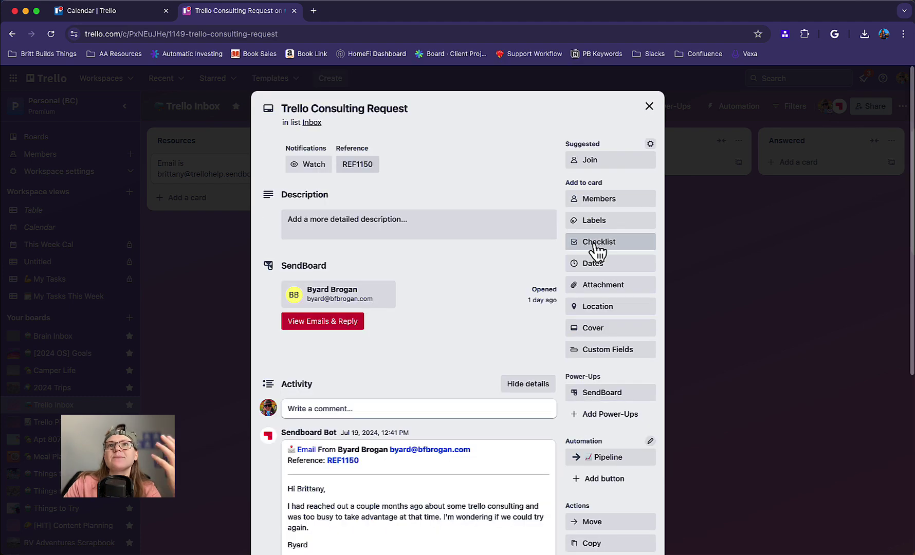
pyautogui.click(613, 225)
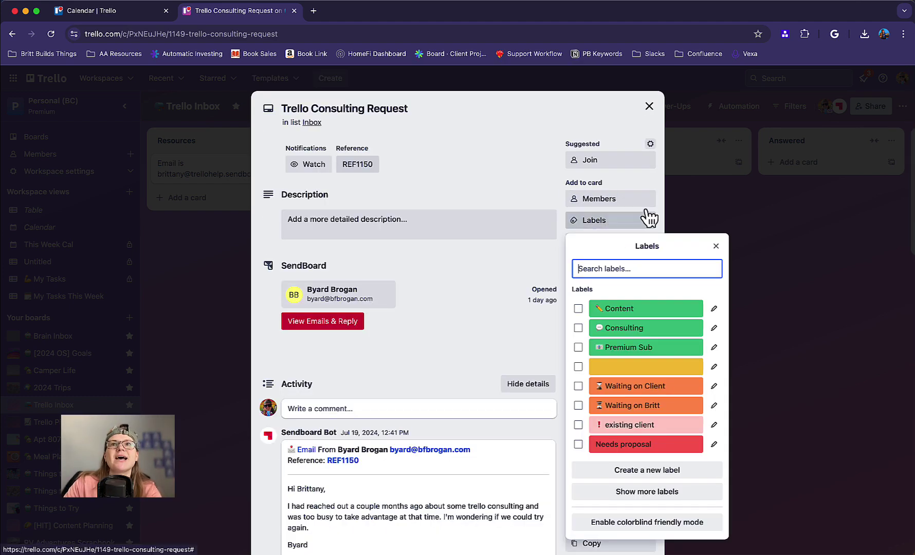
pyautogui.click(651, 222)
pyautogui.click(607, 243)
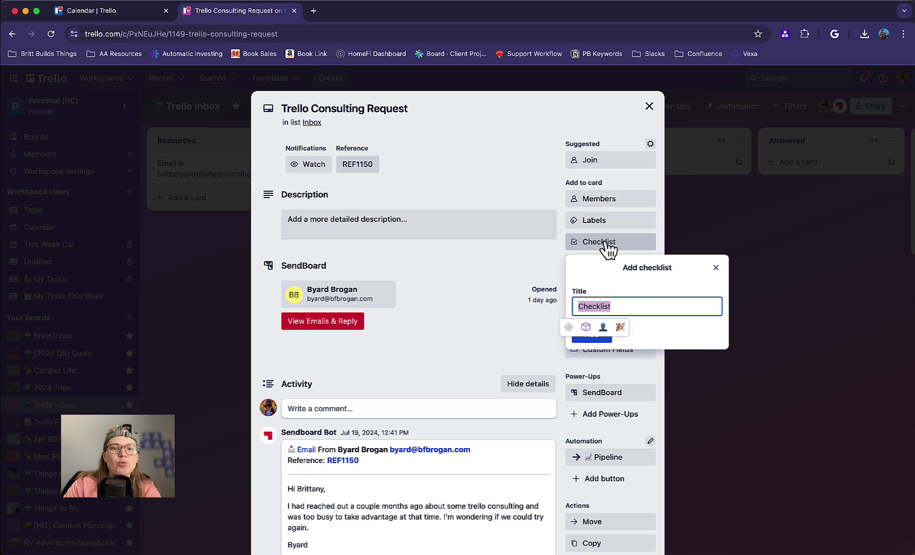
pyautogui.click(499, 272)
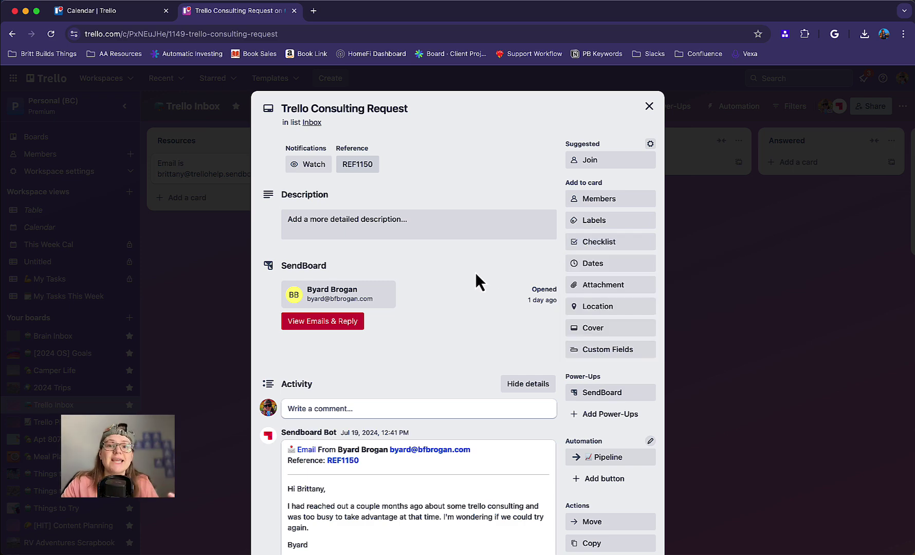
# Open the card's SendBoard email thread, start a Re: reply, then close the thread.
pyautogui.click(308, 323)
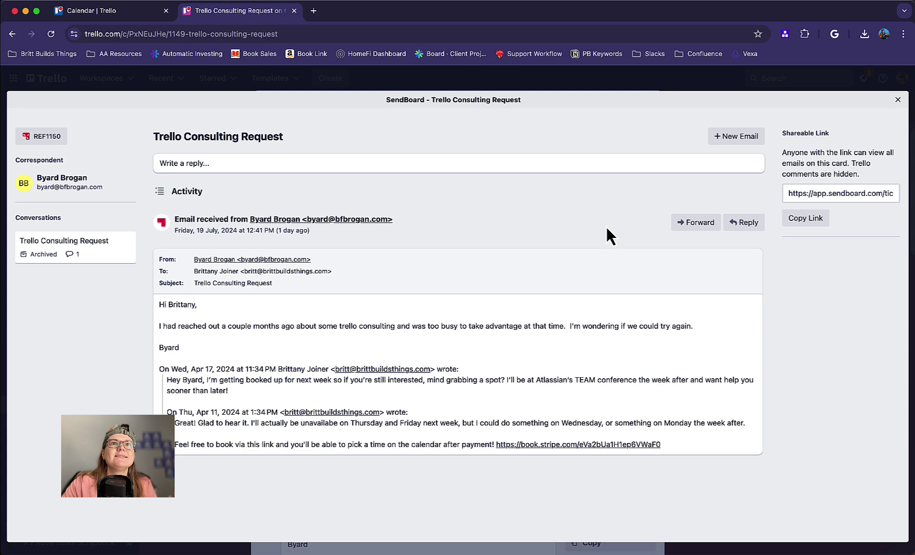
pyautogui.click(467, 169)
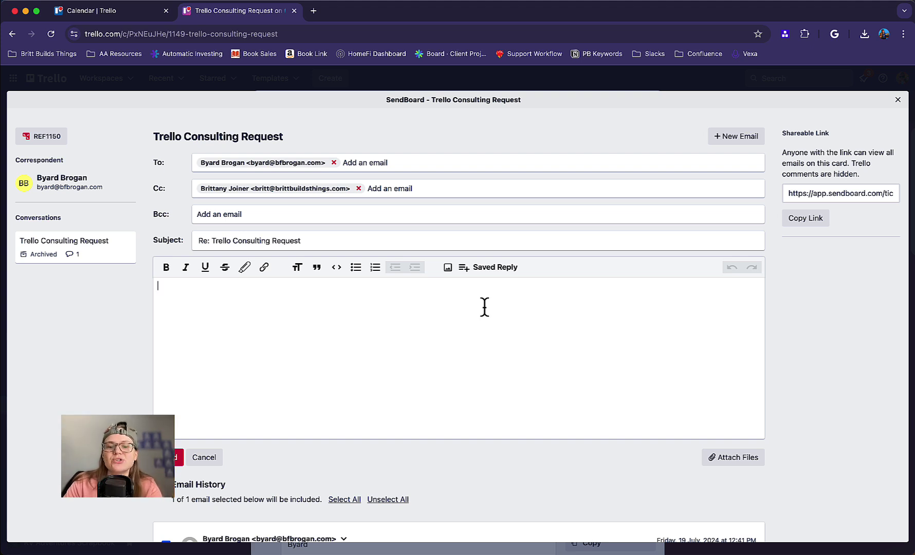
pyautogui.click(879, 128)
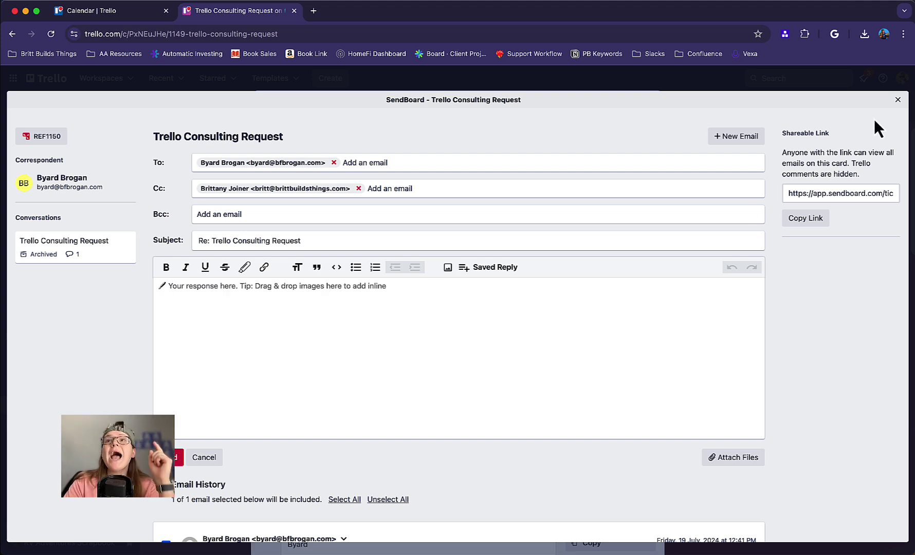
pyautogui.click(897, 100)
# Back on the workspace calendar, filter to cards assigned to me and save as a new view.
pyautogui.click(670, 149)
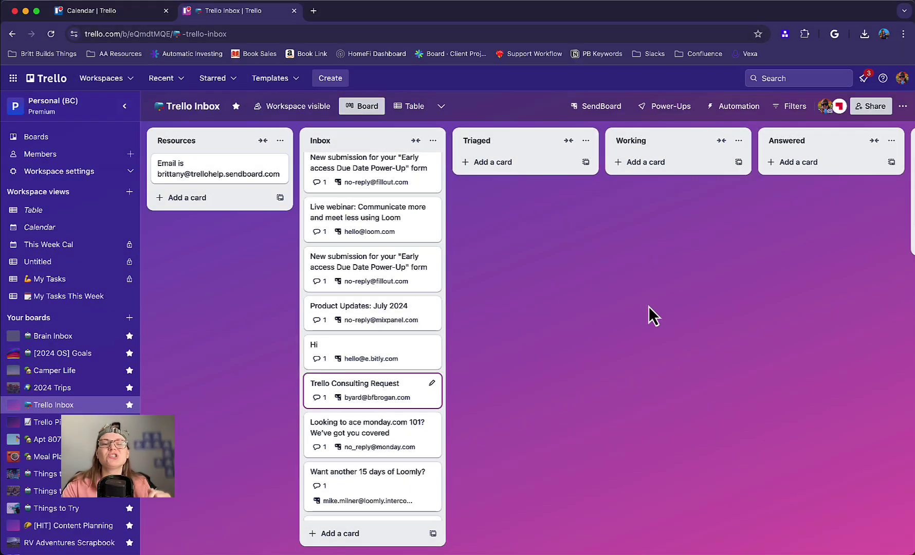
pyautogui.click(129, 13)
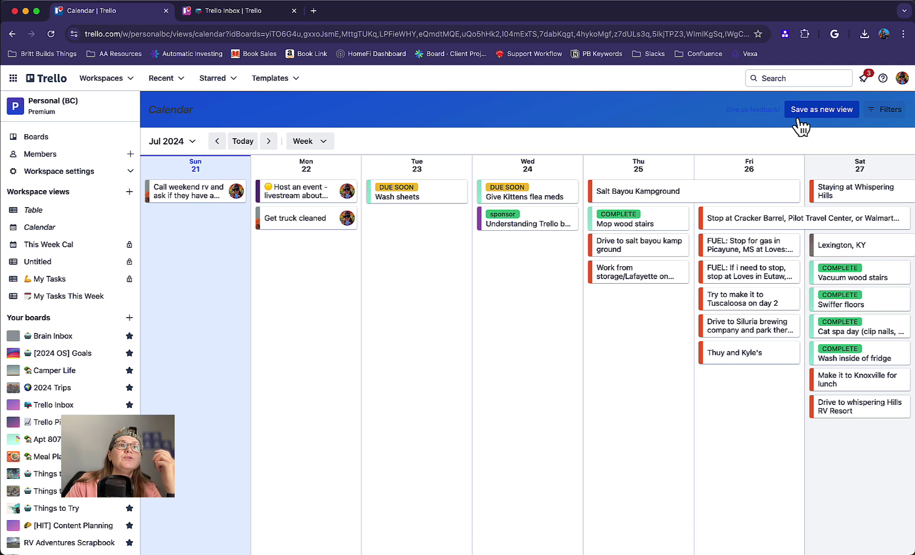
pyautogui.click(891, 113)
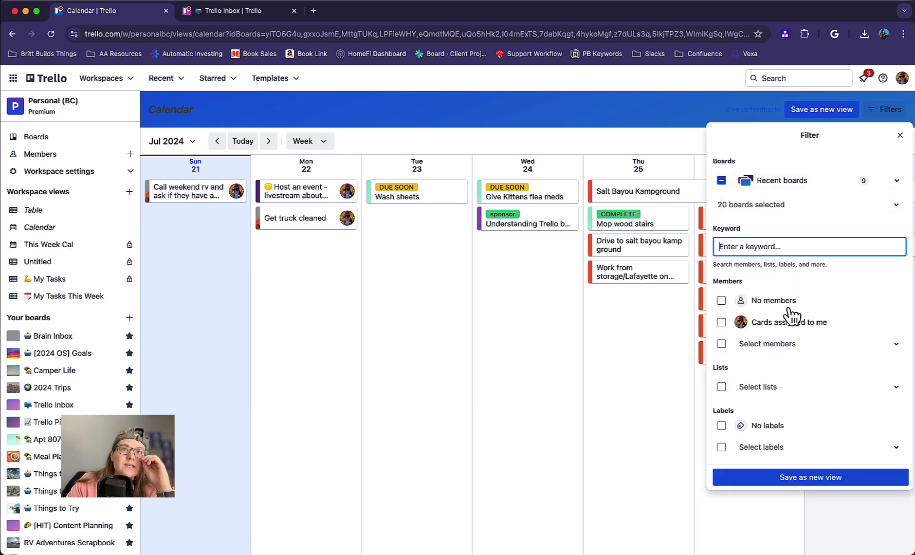
pyautogui.click(722, 322)
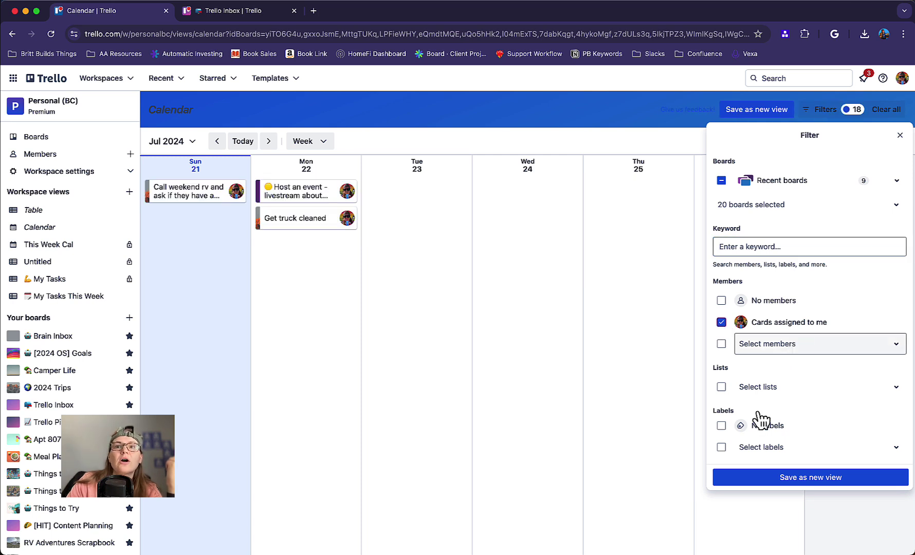
pyautogui.click(721, 425)
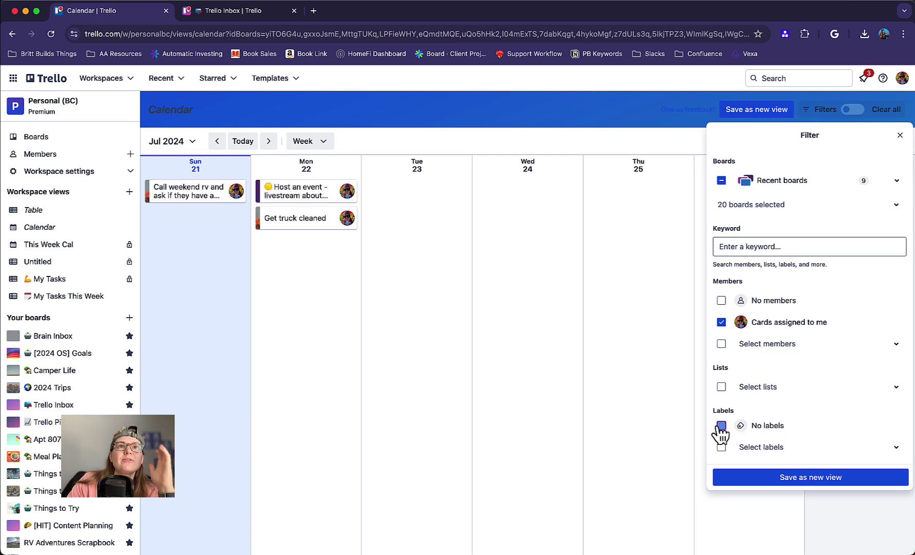
pyautogui.click(721, 427)
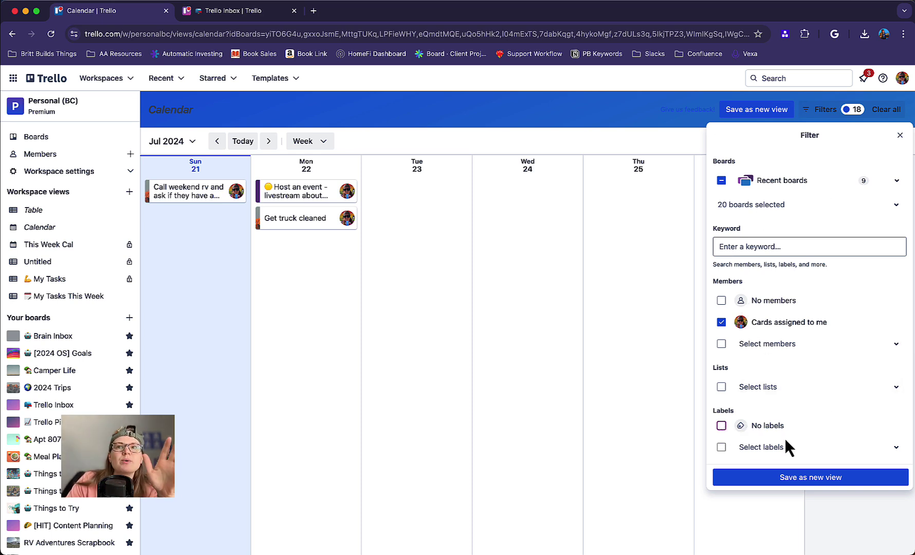
pyautogui.click(798, 478)
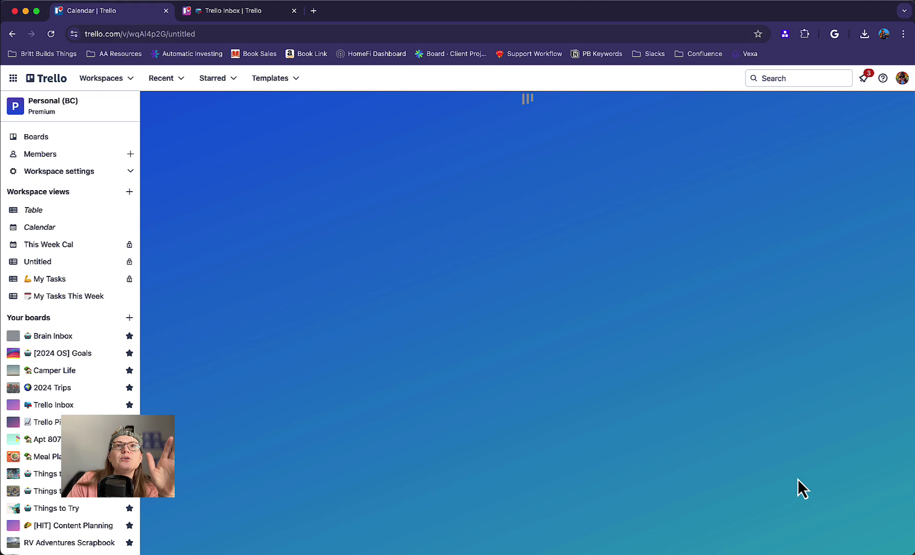
# Save the calendar as a new view and give it a personal custom name.
pyautogui.click(178, 110)
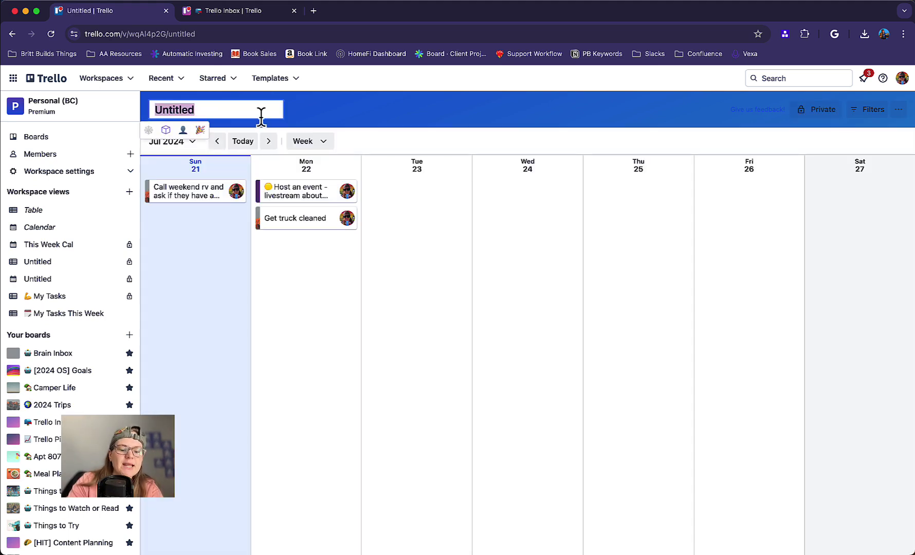
pyautogui.write('Britts Custom View')
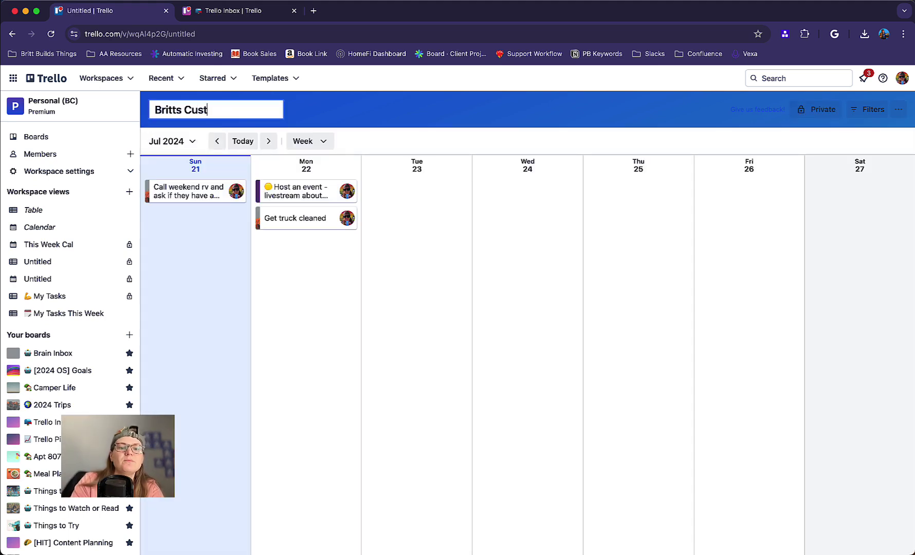
pyautogui.press('Return')
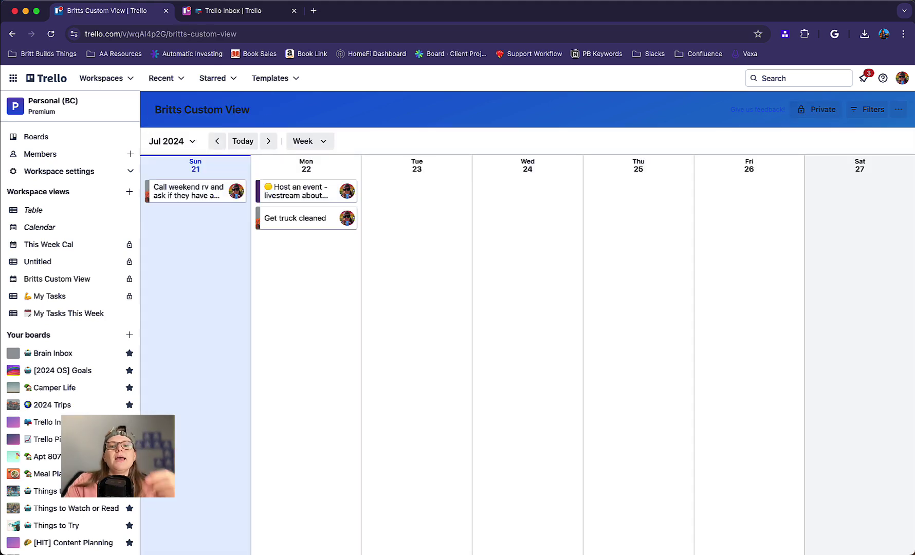
# Check the view's visibility and extra options, keeping it Private and undeleted.
pyautogui.click(822, 117)
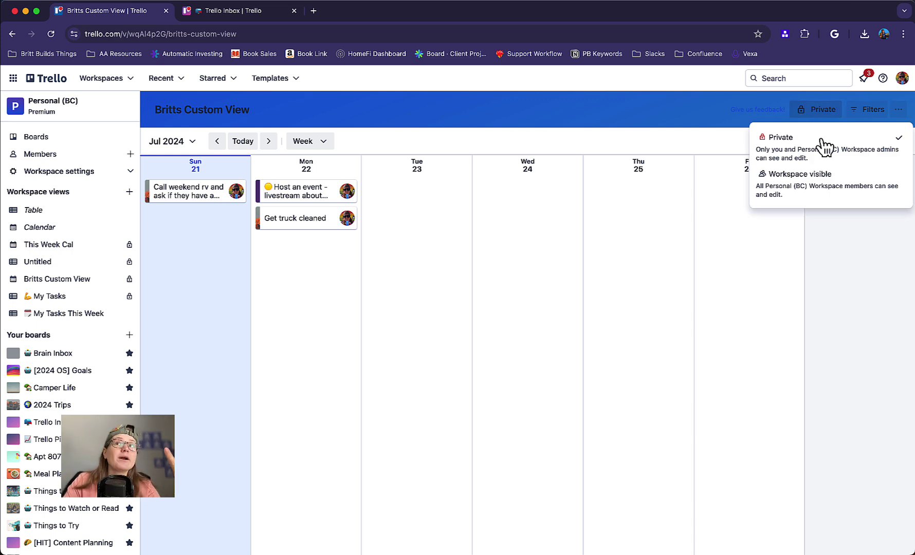
pyautogui.click(660, 116)
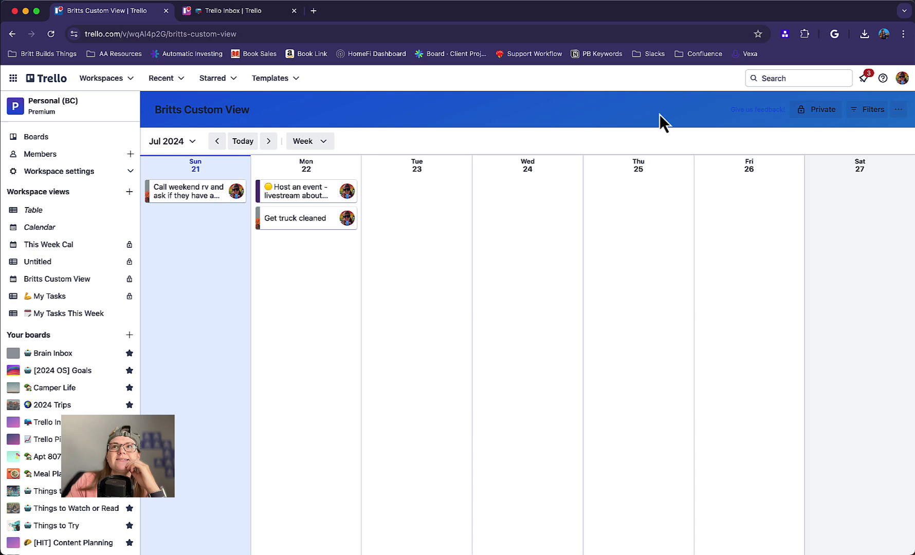
pyautogui.click(897, 110)
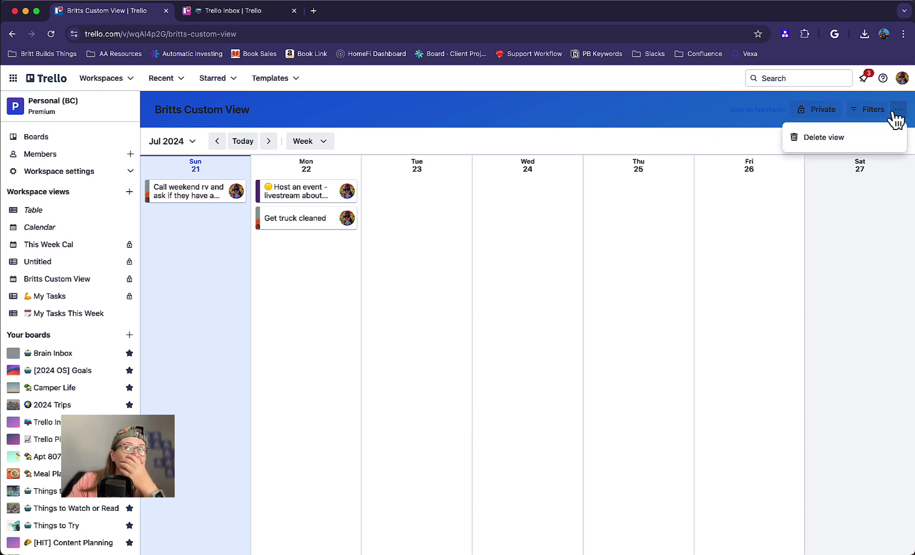
pyautogui.click(626, 136)
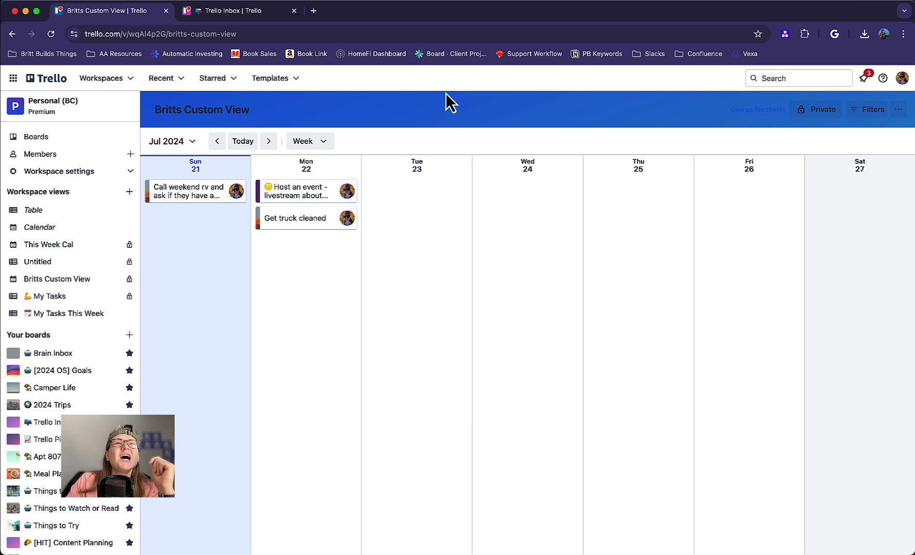
# Select the new view's web address, toggling the workspace sidebar closed and open.
pyautogui.click(163, 33)
pyautogui.click(192, 33)
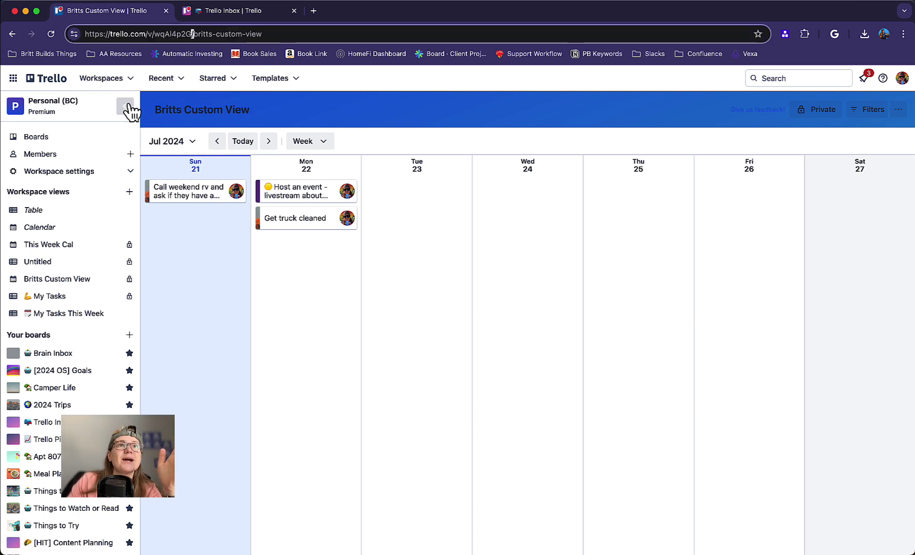
pyautogui.click(128, 110)
pyautogui.click(14, 112)
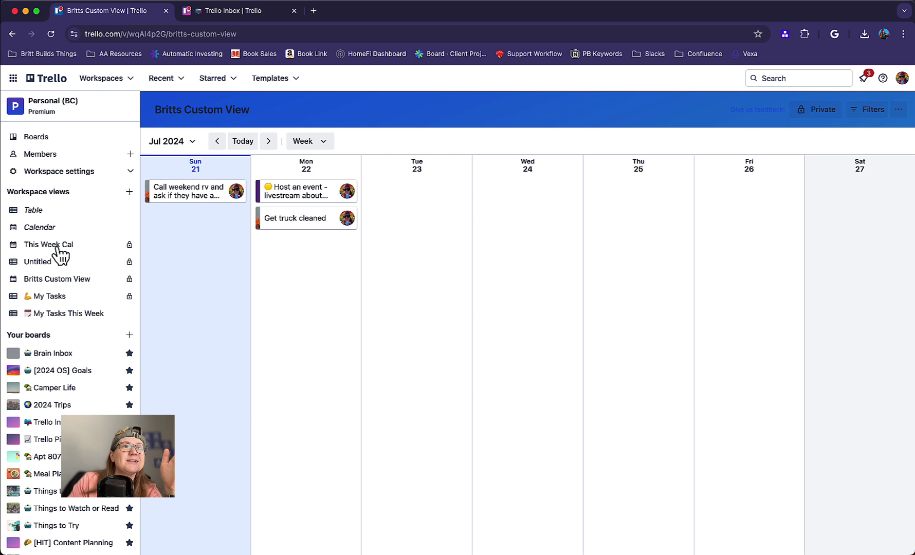
pyautogui.click(176, 33)
pyautogui.click(251, 33)
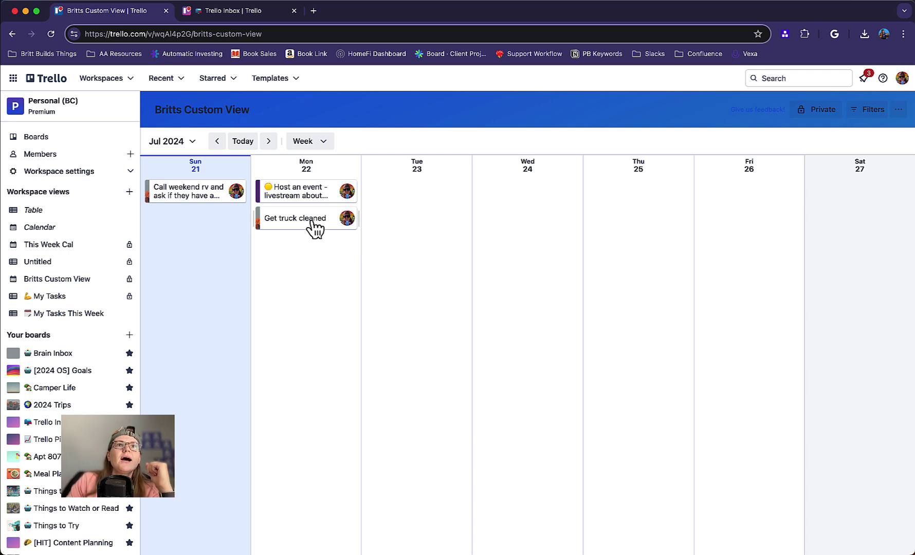
# Open the workspace Table and sort the Due date column descending, after briefly trying ascending.
pyautogui.click(34, 210)
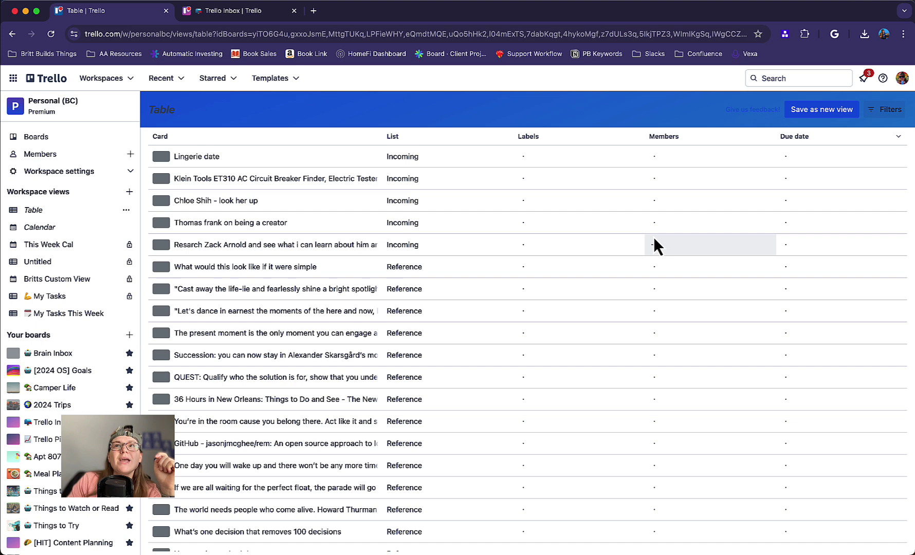
pyautogui.click(823, 137)
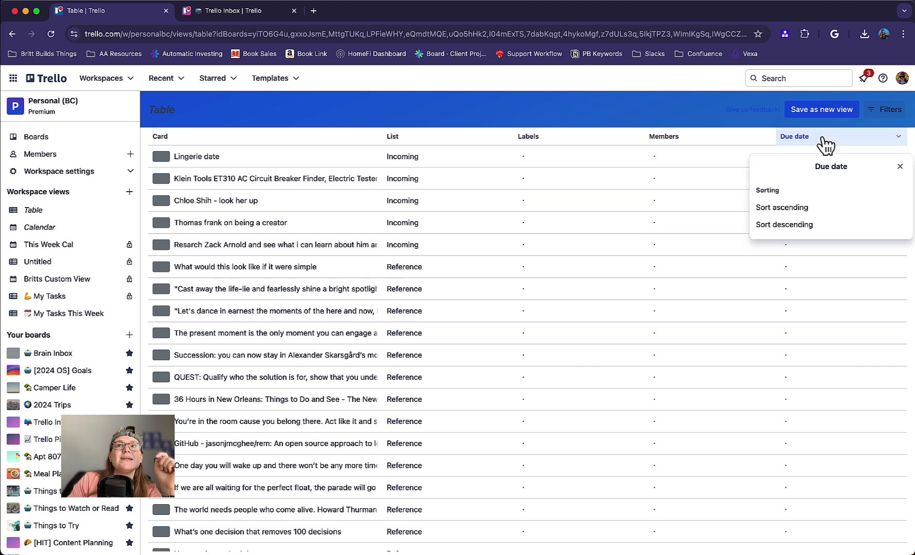
pyautogui.click(799, 225)
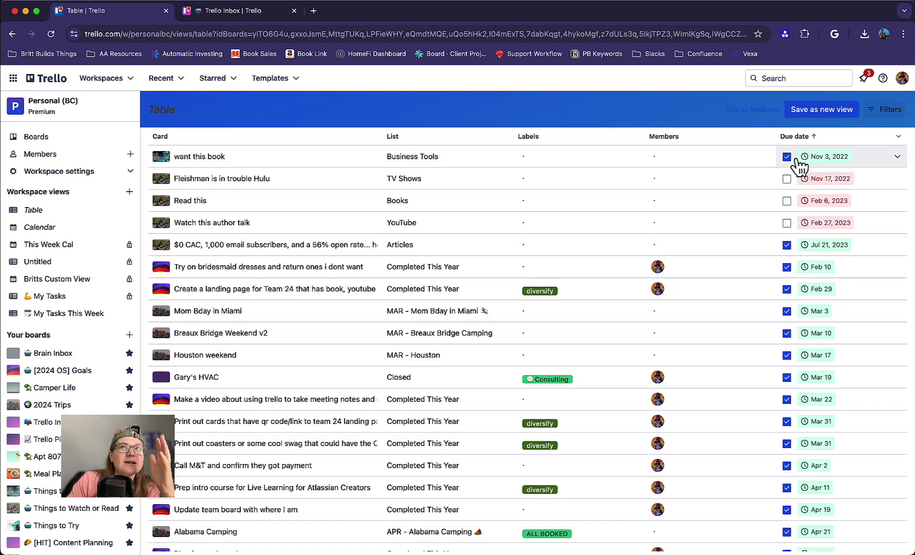
pyautogui.click(846, 139)
pyautogui.click(796, 226)
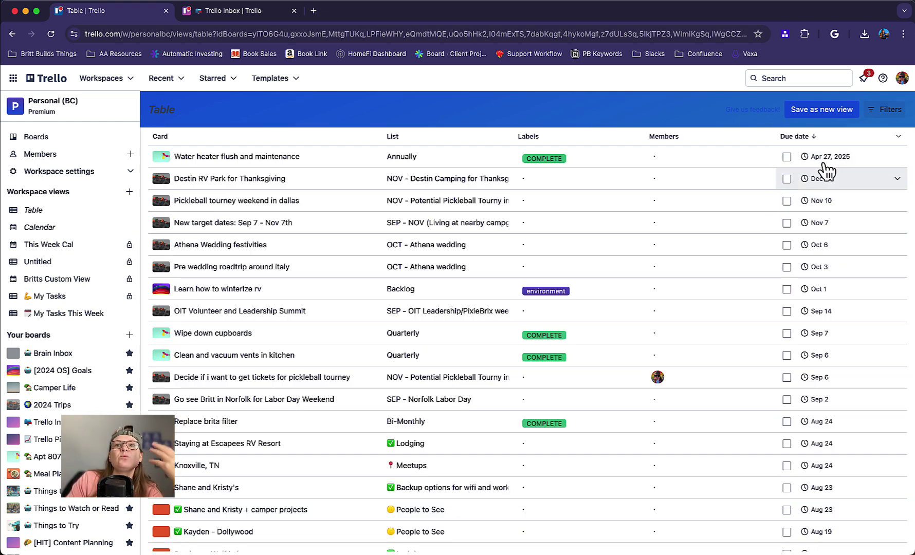
pyautogui.scroll(-3, 854, 250)
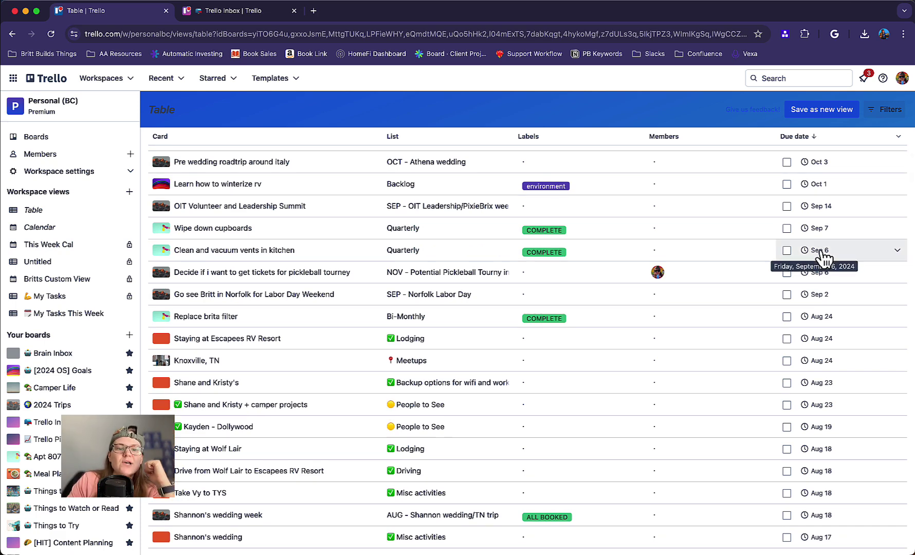
# In the workspace Calendar, move Wash sheets to Monday 22, check the card, then put it back on Tuesday 23.
pyautogui.click(52, 230)
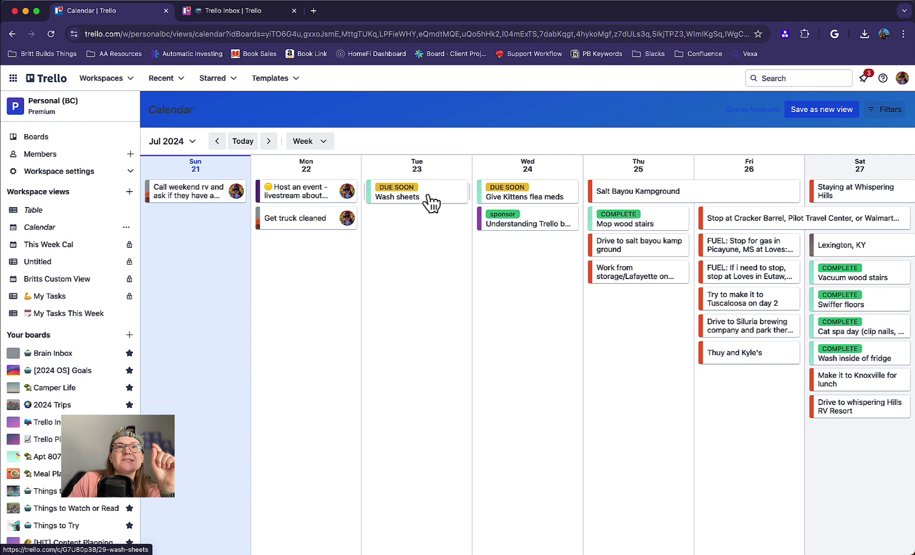
pyautogui.moveTo(433, 198); pyautogui.dragTo(332, 253)
pyautogui.keyDown('super'); pyautogui.click(331, 223); pyautogui.keyUp('super')
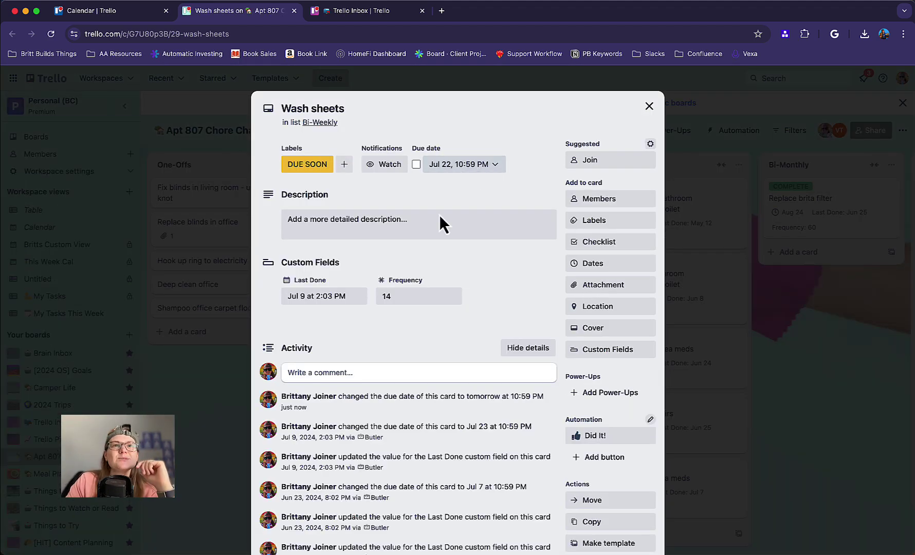
pyautogui.click(648, 106)
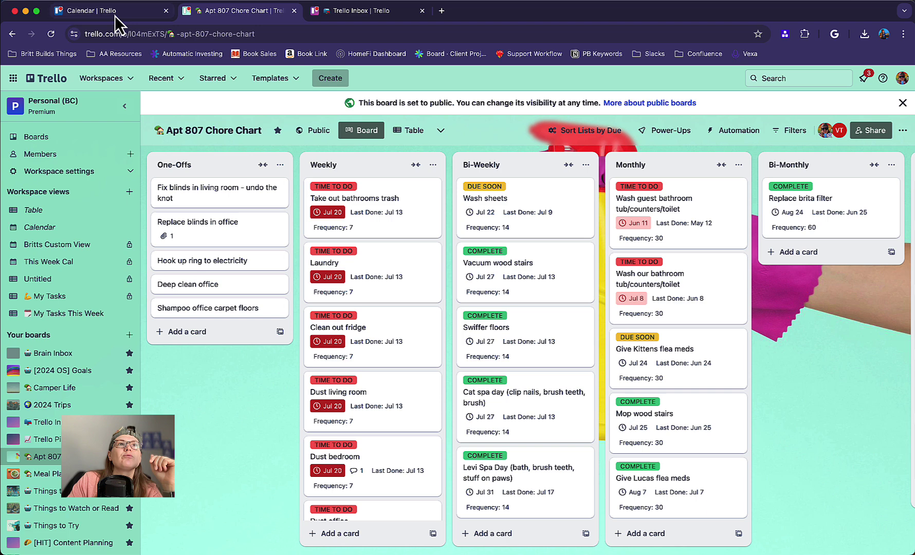
pyautogui.click(114, 14)
pyautogui.moveTo(324, 224); pyautogui.dragTo(425, 205)
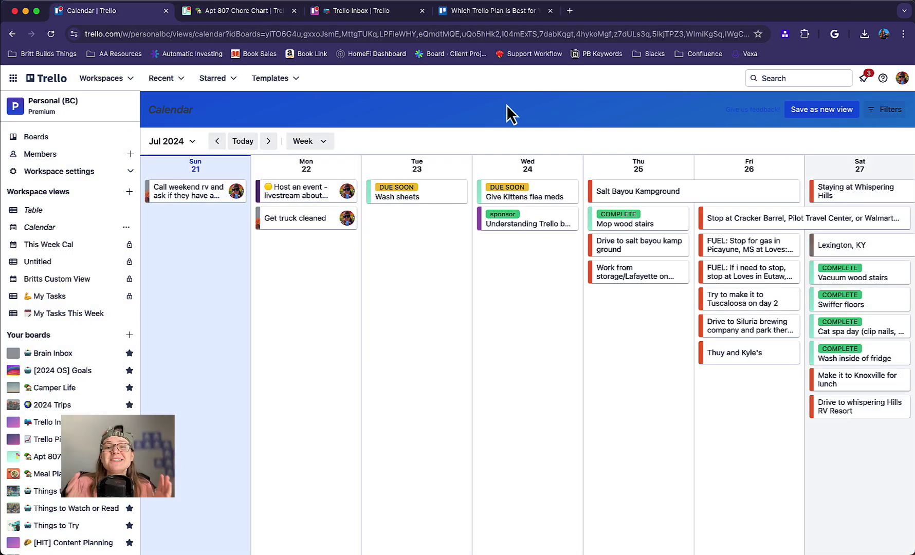
# Scroll down the Trello plan pricing page, briefly highlighting and clearing some feature text.
pyautogui.click(494, 11)
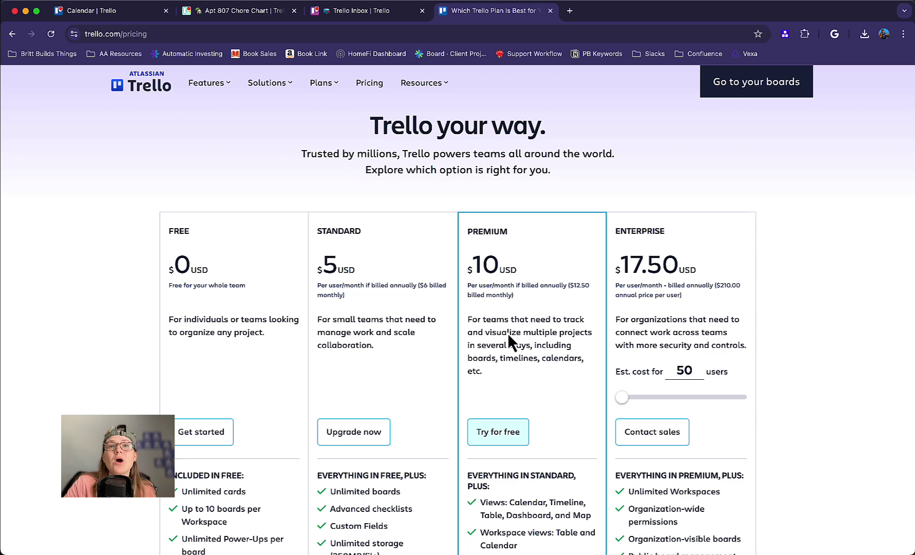
pyautogui.scroll(-3, 508, 333)
pyautogui.moveTo(480, 459); pyautogui.dragTo(517, 473)
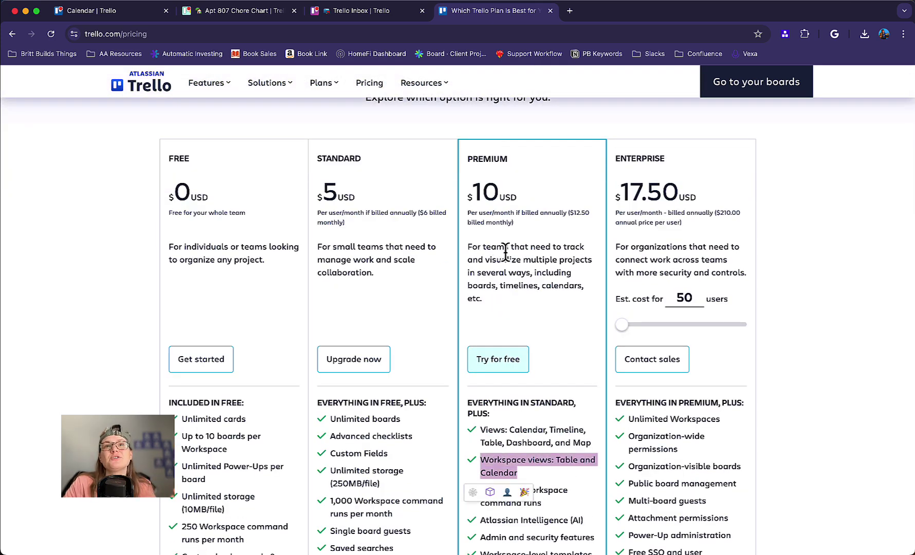
pyautogui.click(507, 255)
pyautogui.scroll(-1, 508, 257)
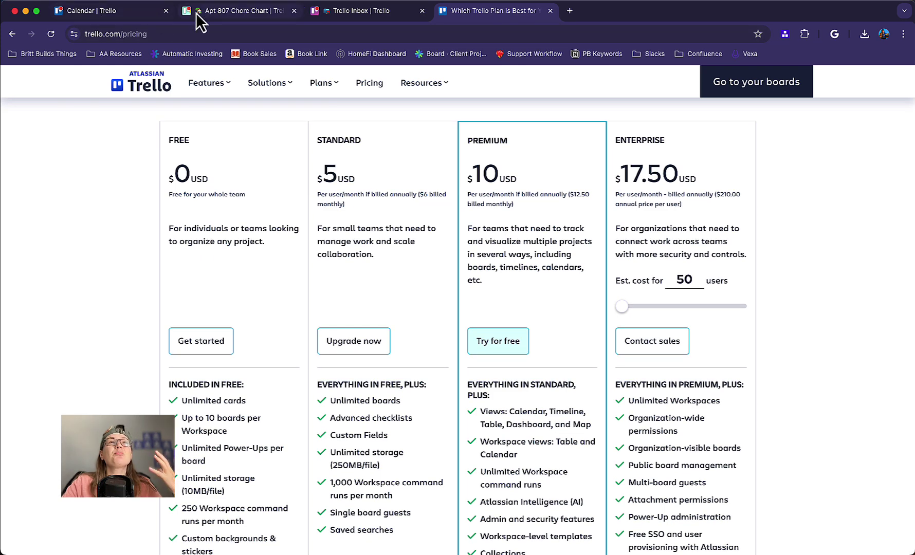
# After a quick look back at the Calendar, highlight 'Workspace views: Table and Calendar' under Premium.
pyautogui.click(154, 11)
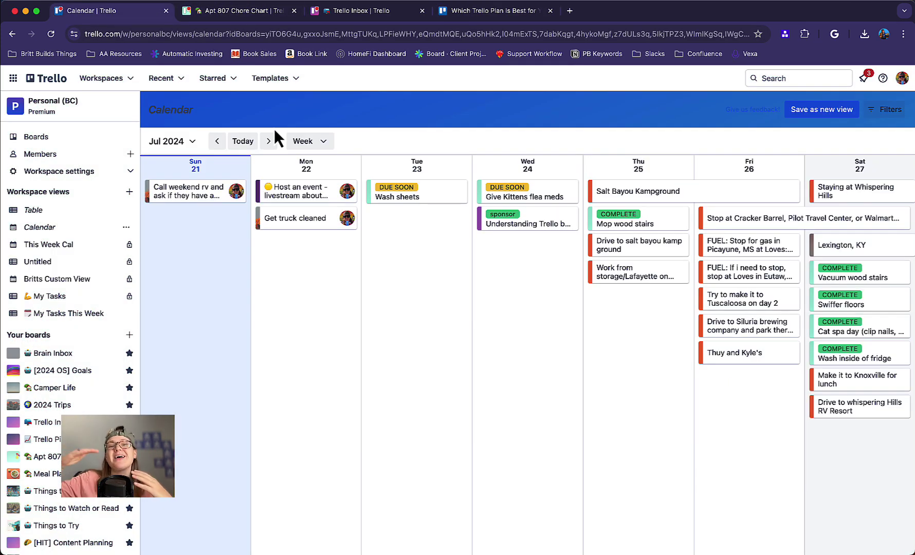
pyautogui.click(483, 14)
pyautogui.doubleClick(199, 420)
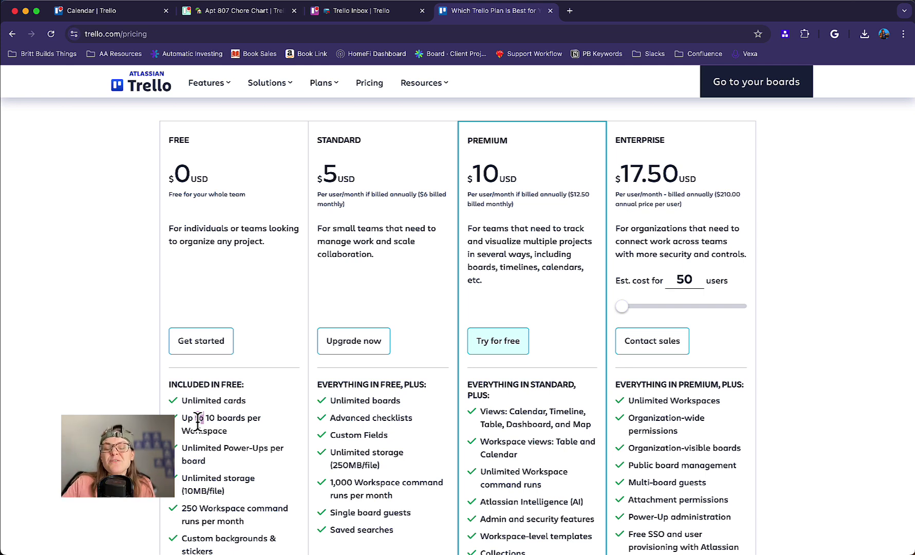
pyautogui.doubleClick(509, 454)
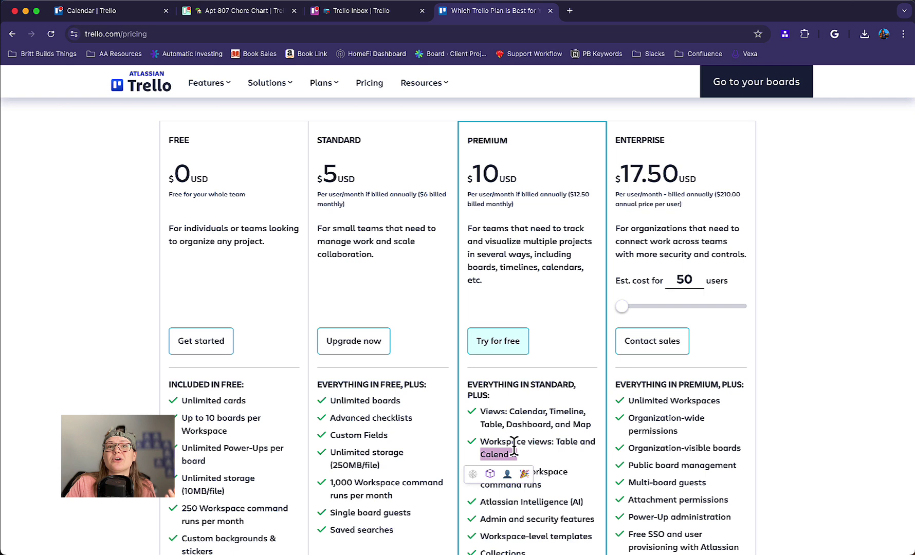
pyautogui.click(514, 450)
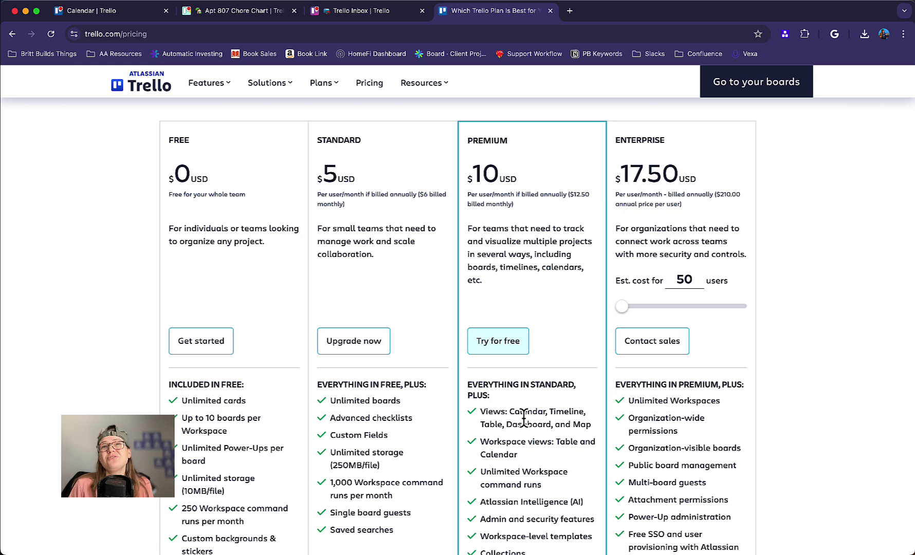
pyautogui.scroll(-3, 530, 429)
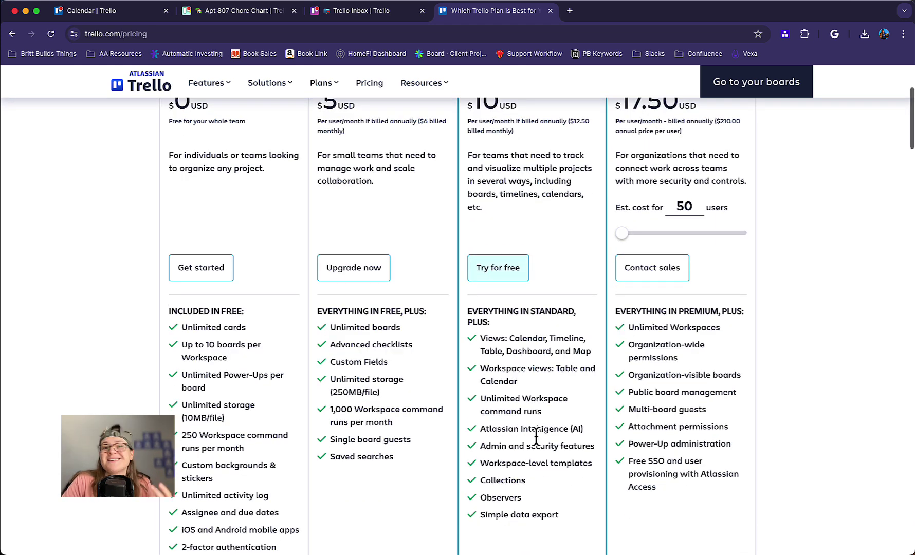
pyautogui.scroll(-2, 537, 440)
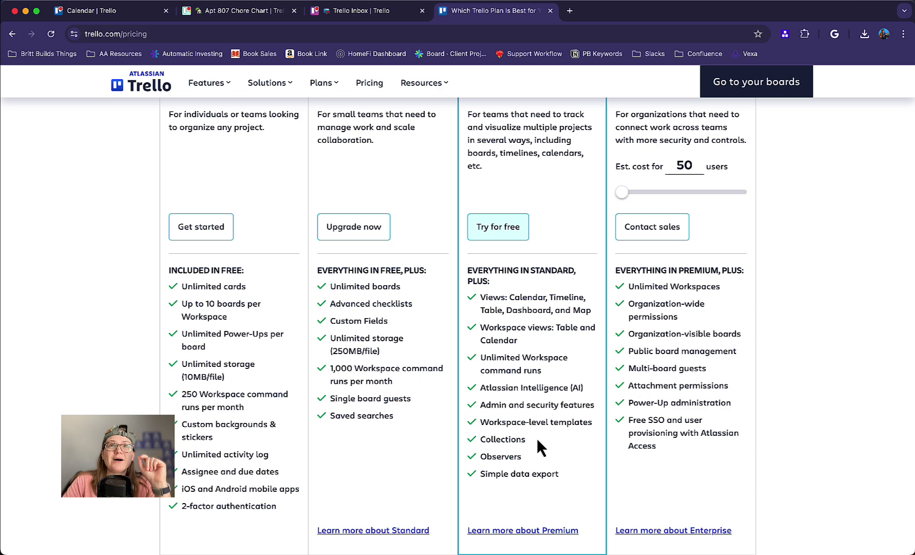
pyautogui.scroll(5, 537, 437)
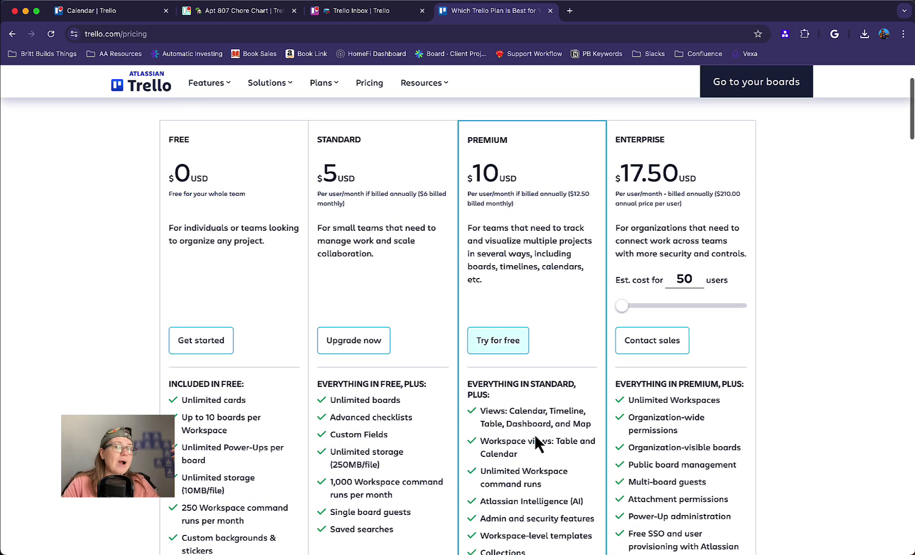